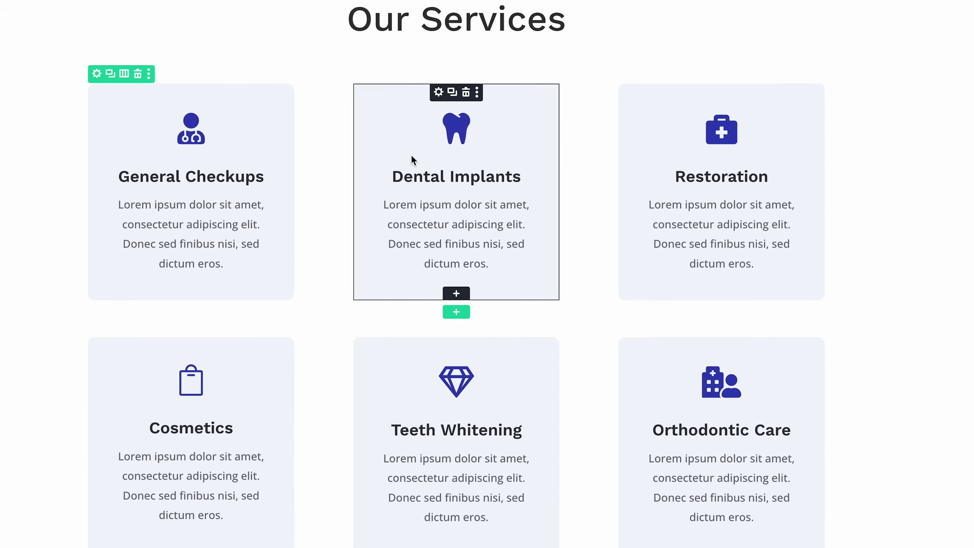
Inspect the Dental Implants blurb's copy and reset options for its body text and link styles.
right_click(370, 169)
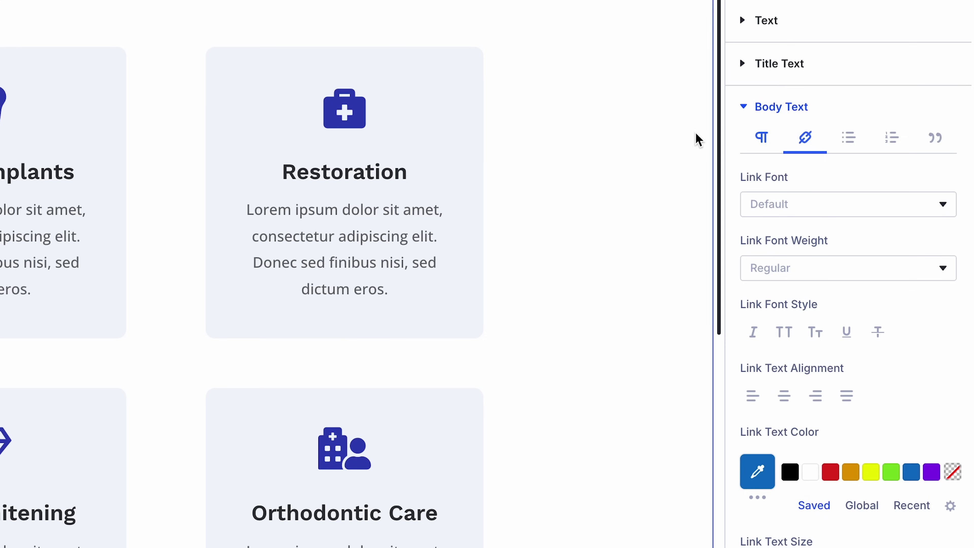
right_click(850, 111)
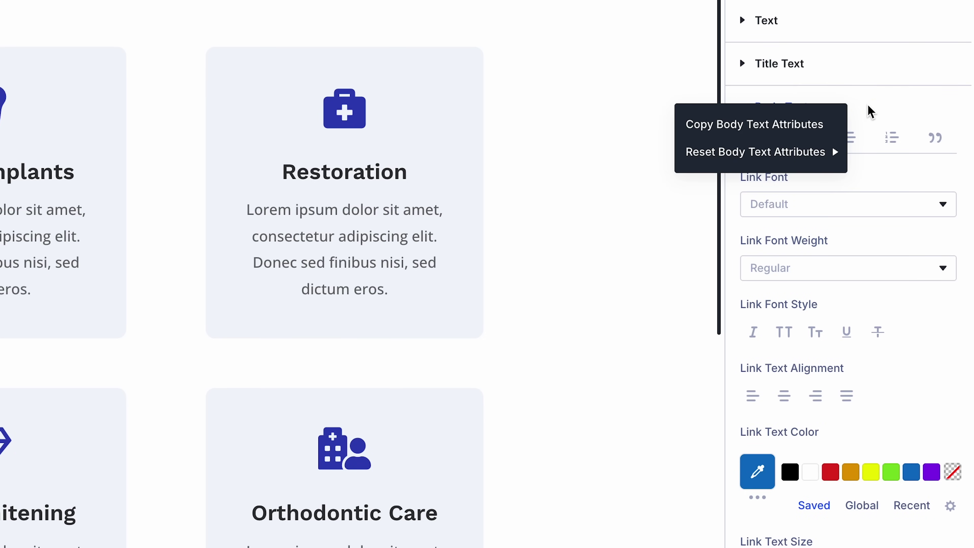
key("Escape")
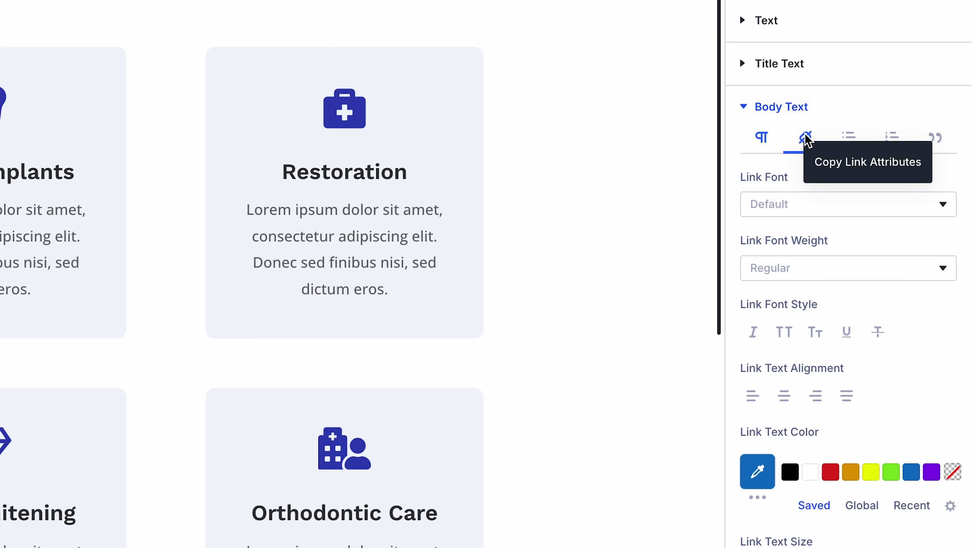
right_click(831, 442)
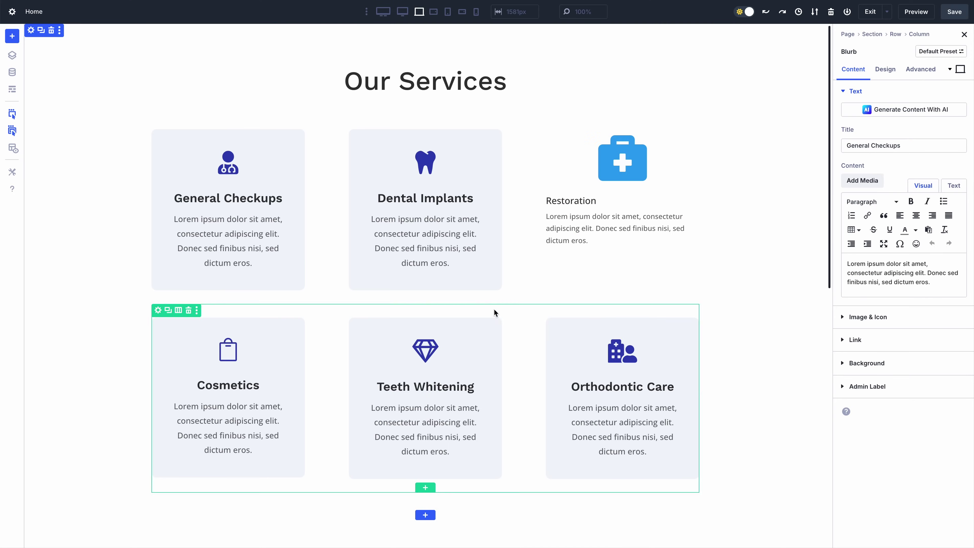
Copy all Dental Implants blurb attributes and paste them onto the Restoration blurb.
right_click(378, 222)
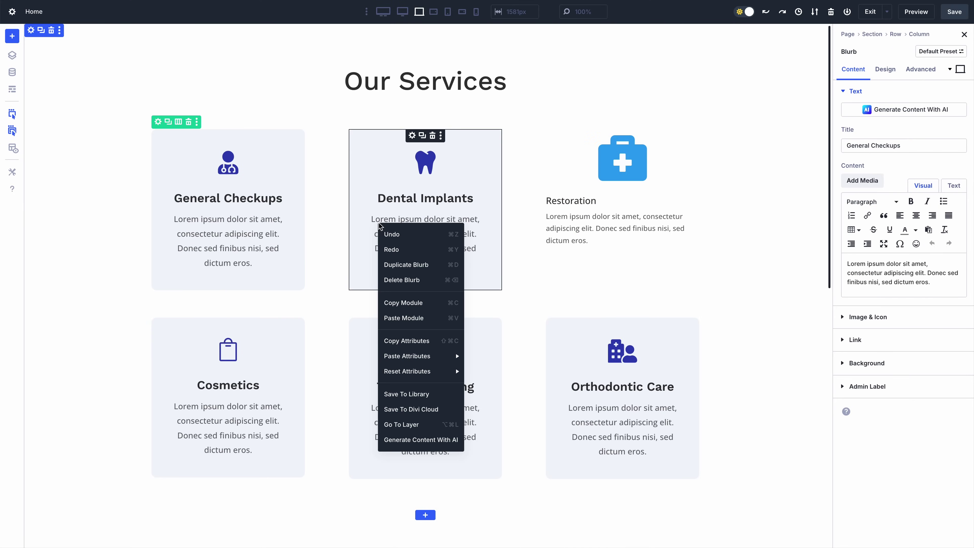
left_click(413, 345)
right_click(599, 170)
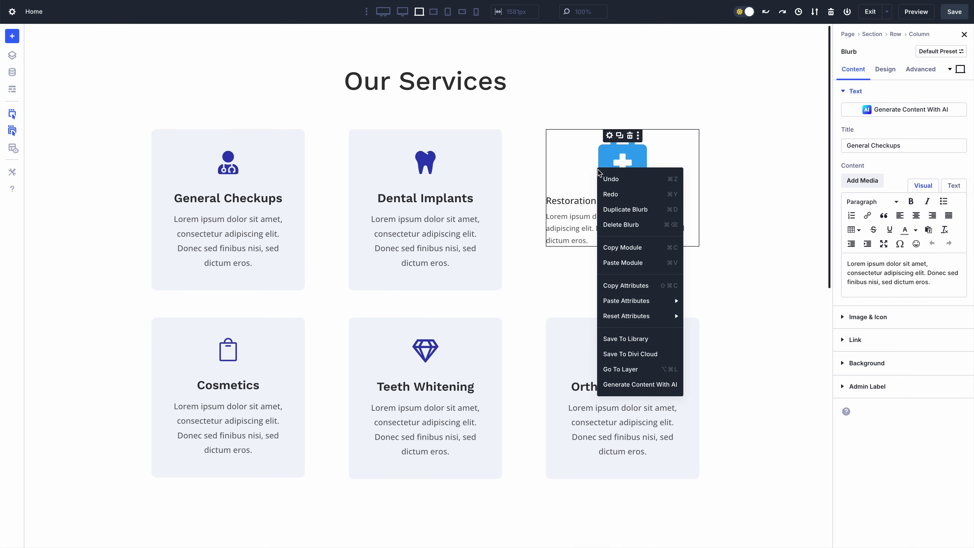
mouse_move(641, 305)
left_click(720, 307)
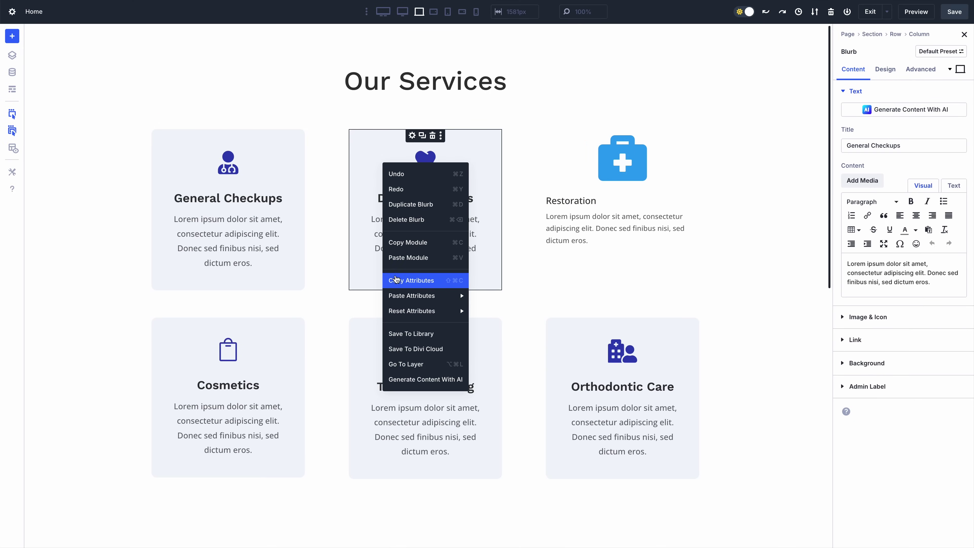
Paste only the Dental Implants design attributes onto Restoration, then scroll down to the contact form.
right_click(586, 167)
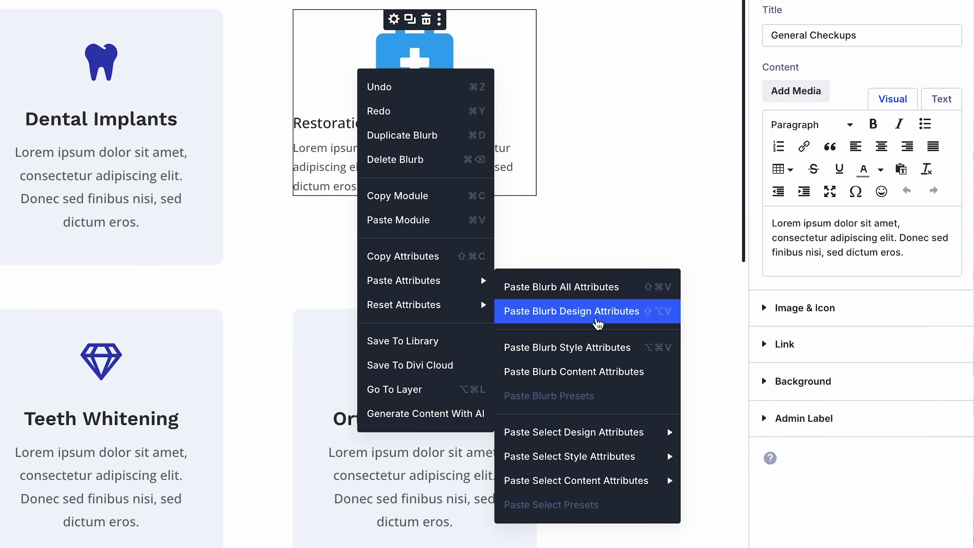
left_click(597, 323)
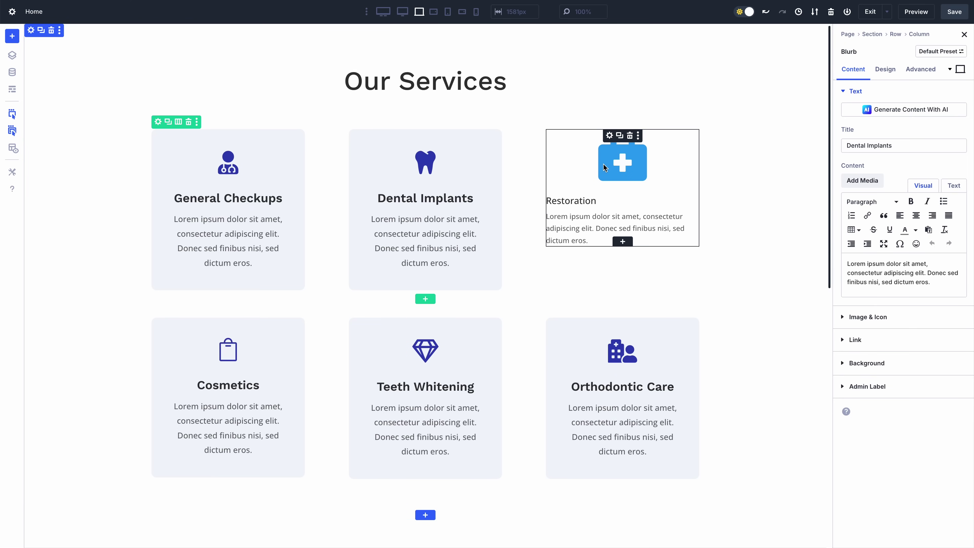
right_click(385, 179)
mouse_move(456, 284)
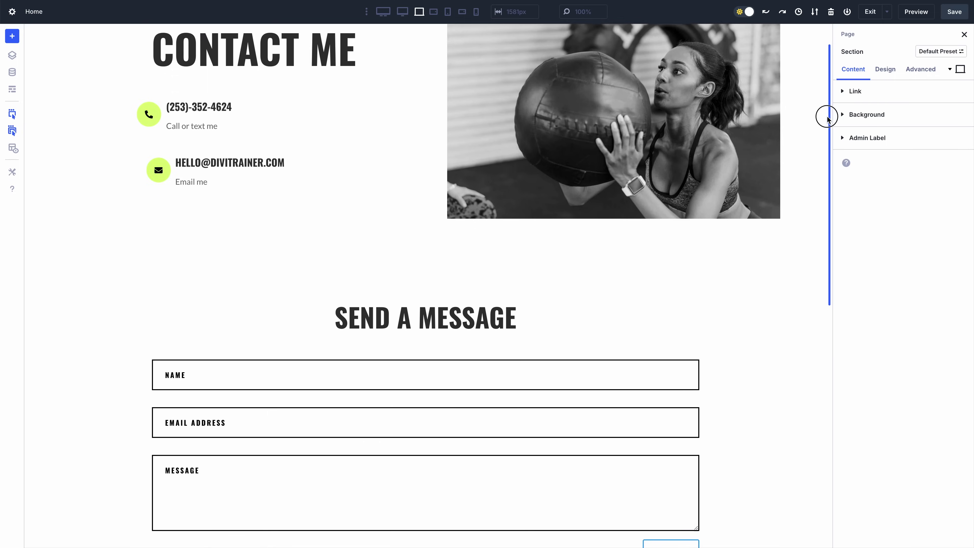
left_click_drag(827, 118, 820, 240)
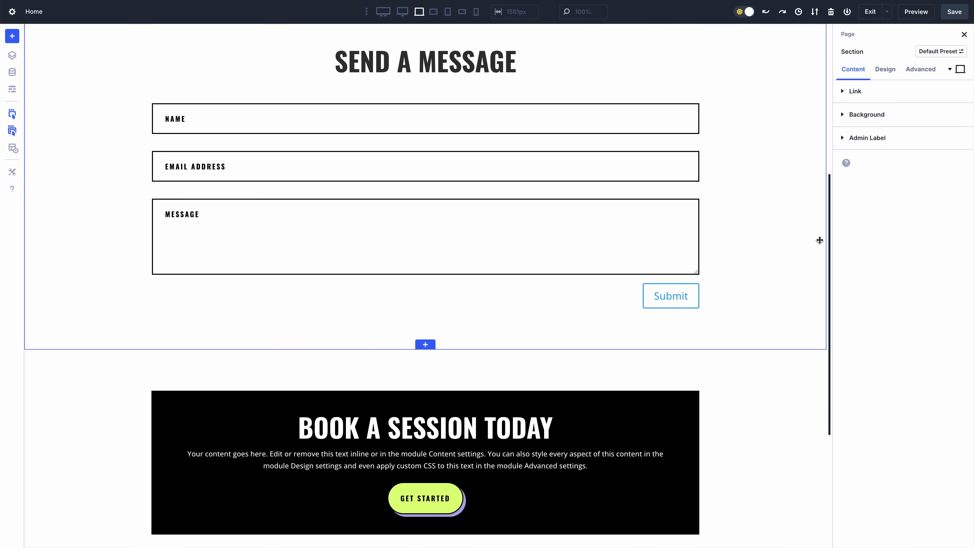
Copy the Book a Session call-to-action attributes and paste its button style onto the contact form's Submit.
right_click(276, 408)
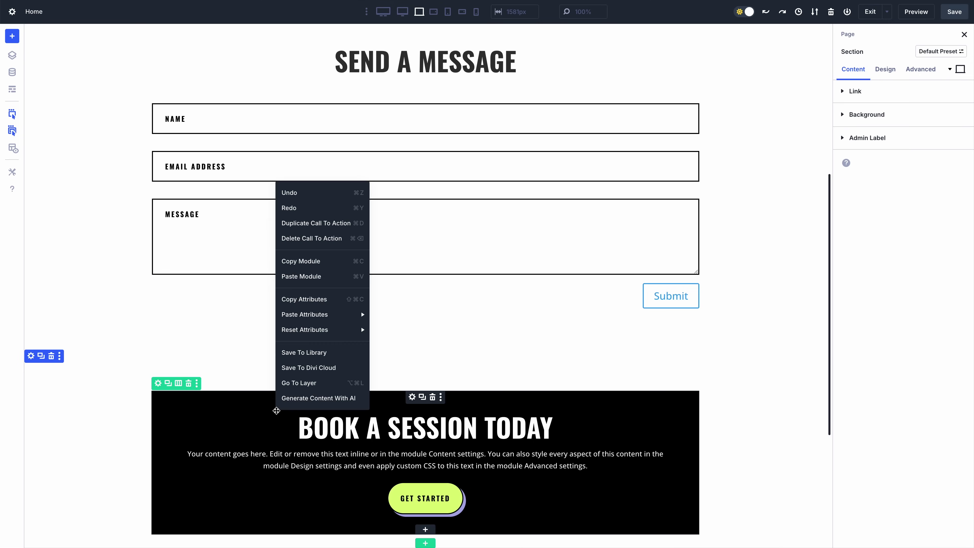
left_click(312, 303)
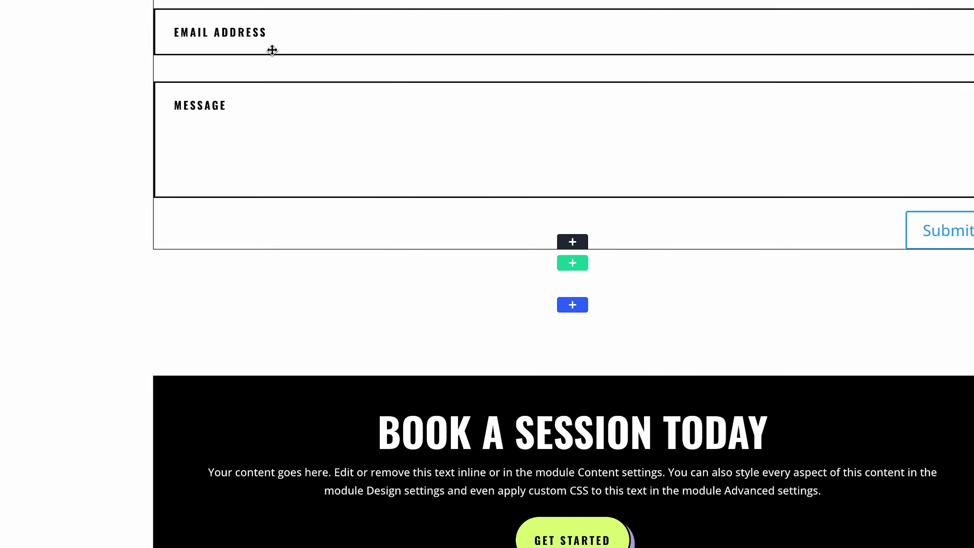
right_click(228, 177)
mouse_move(260, 313)
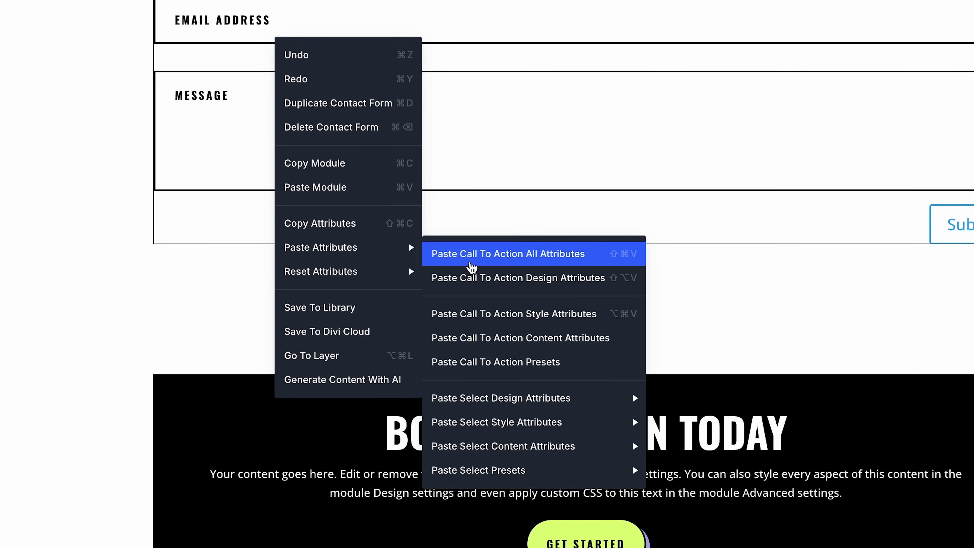
mouse_move(463, 398)
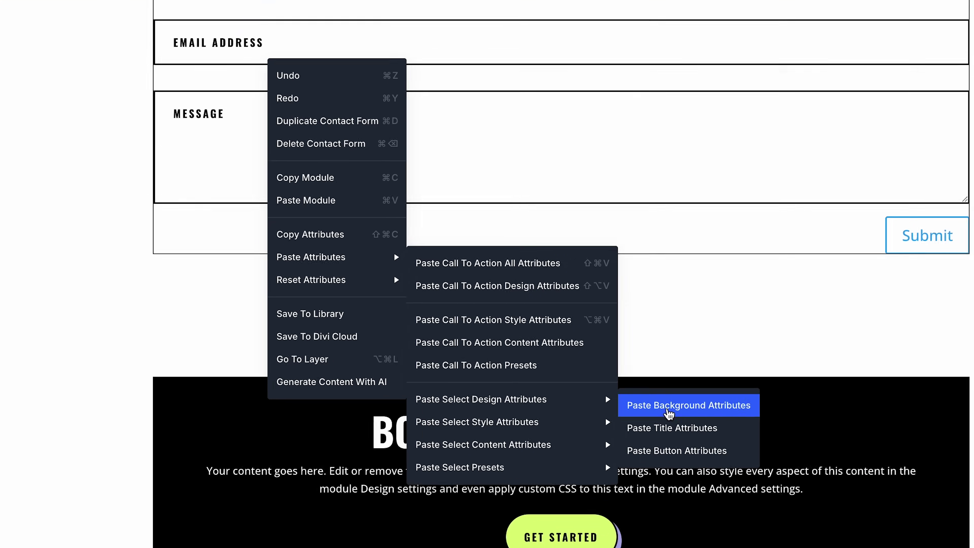
left_click(708, 452)
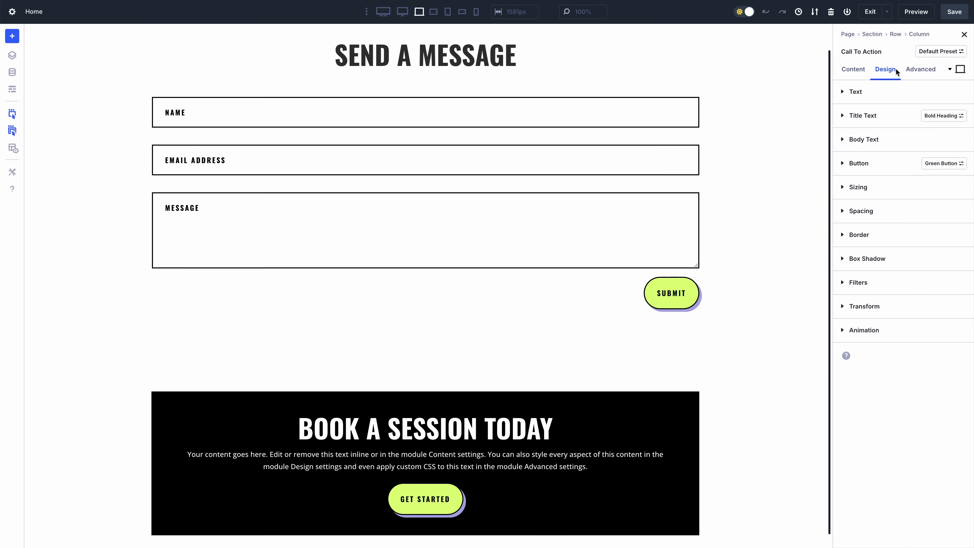
Reset the presets on the Book a Session call-to-action module.
right_click(382, 410)
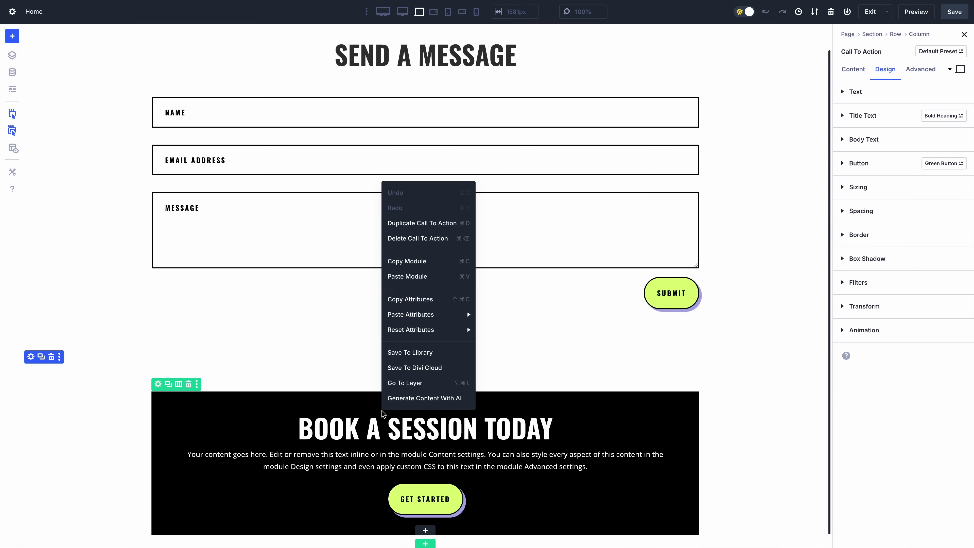
mouse_move(439, 328)
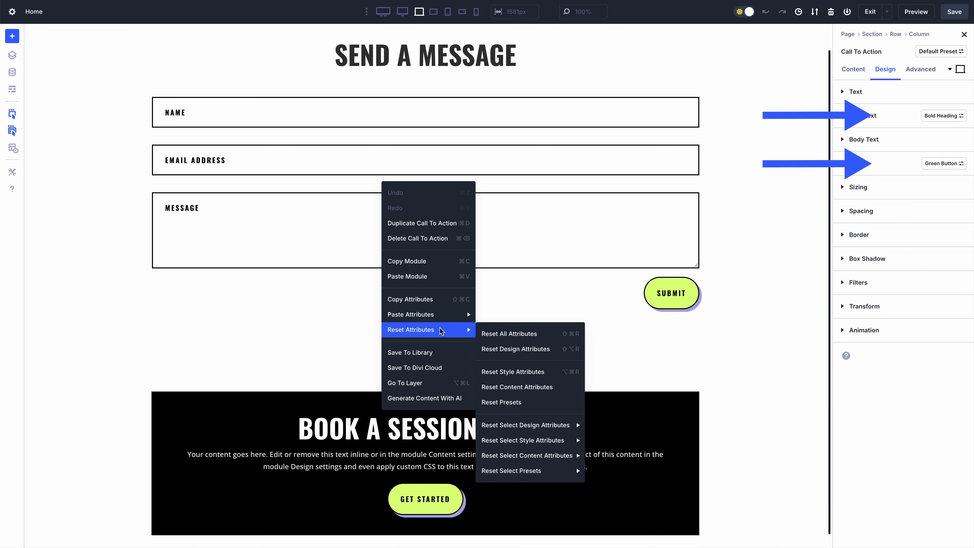
left_click(525, 402)
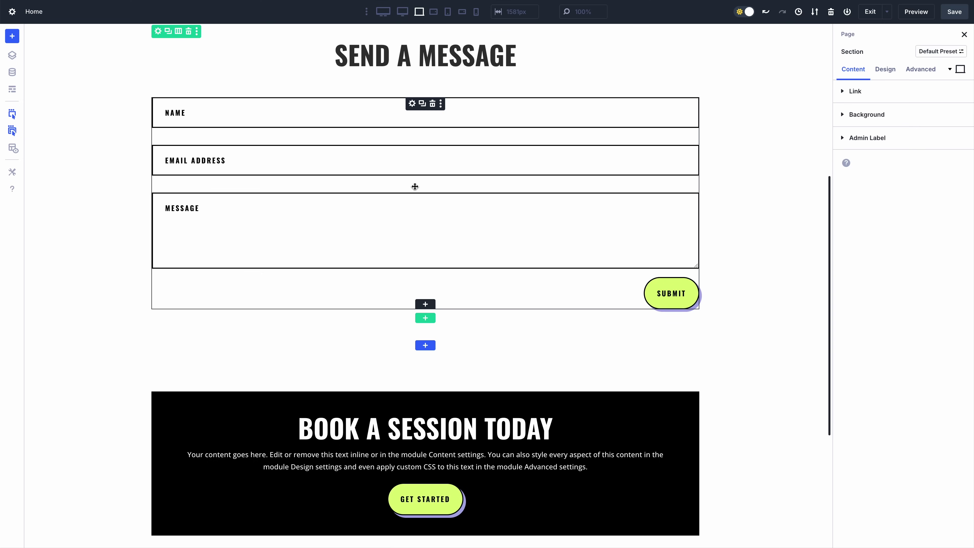
Reset the contact form's button preset so Submit returns to its outlined default.
right_click(170, 118)
mouse_move(227, 268)
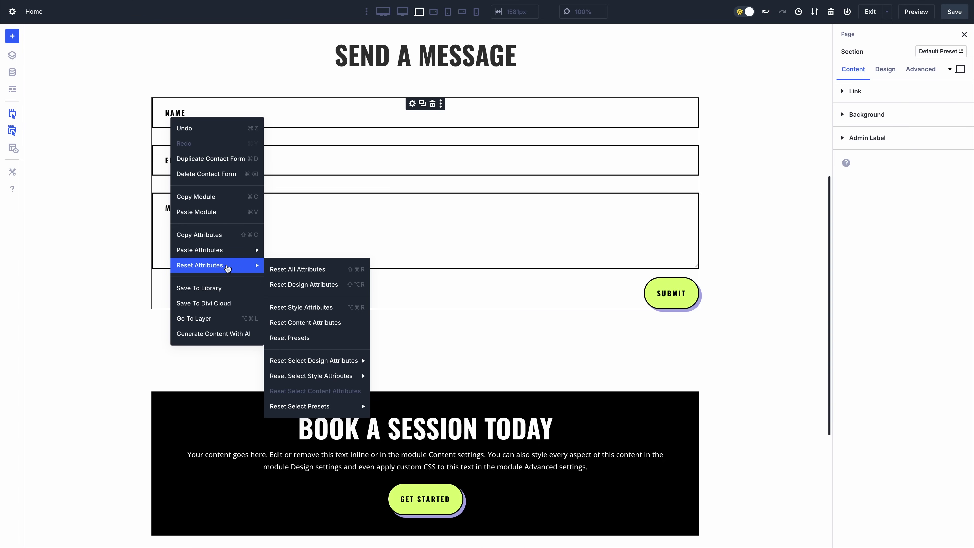
mouse_move(331, 407)
left_click(401, 410)
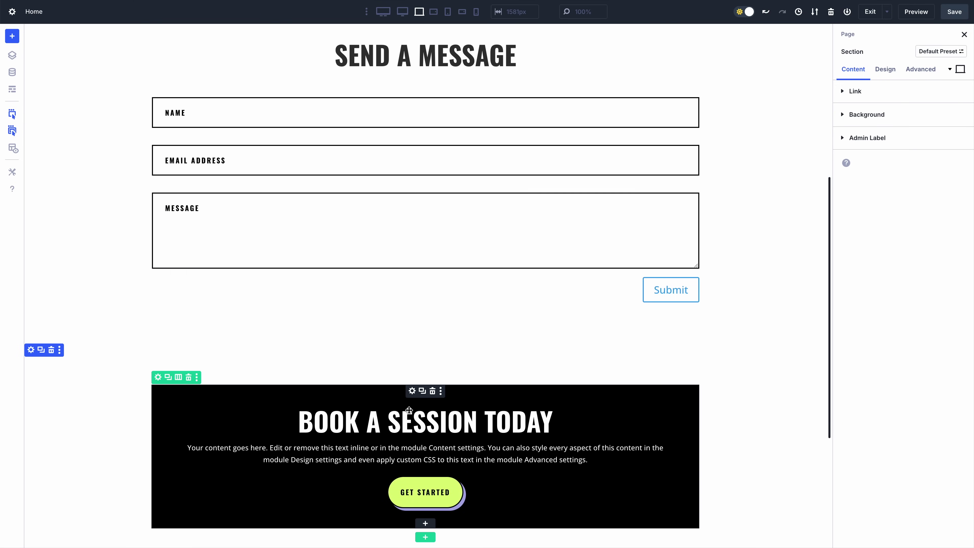
left_click(408, 410)
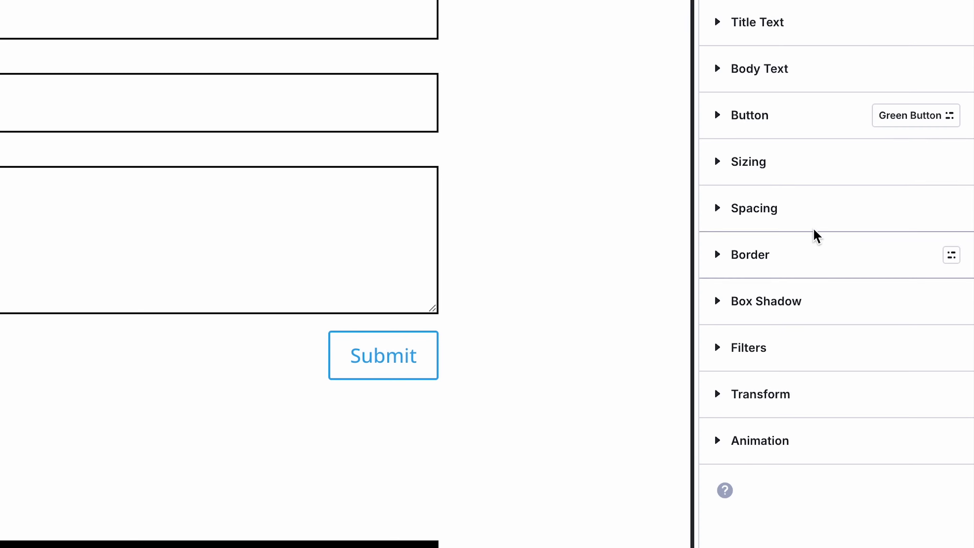
Copy the call to action's button style and paste it onto the contact form's Submit button.
right_click(783, 120)
left_click(761, 135)
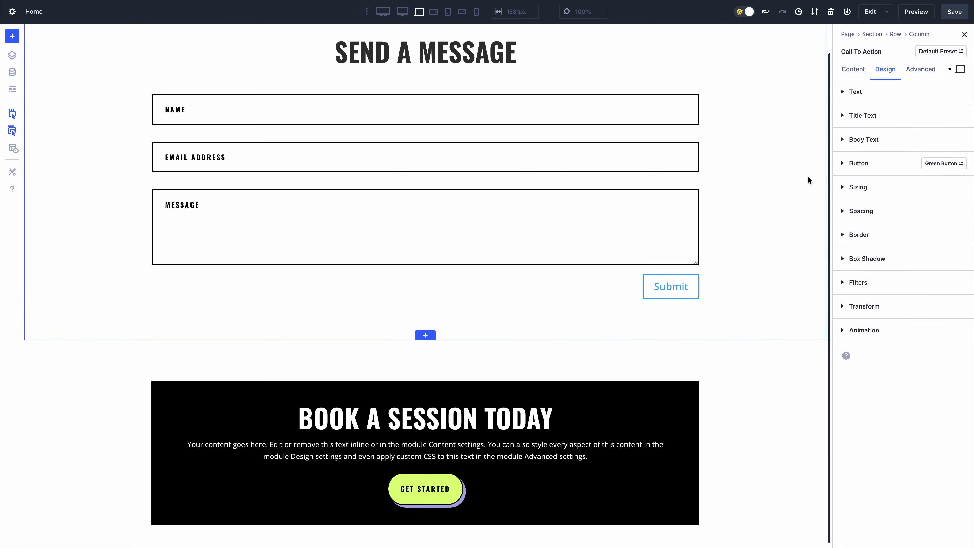
left_click(456, 132)
left_click(894, 70)
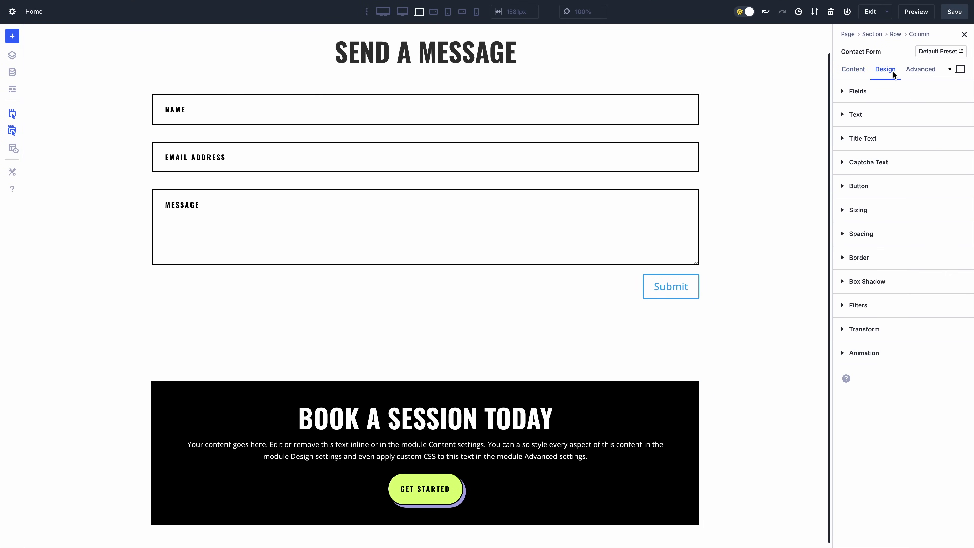
right_click(875, 186)
mouse_move(822, 211)
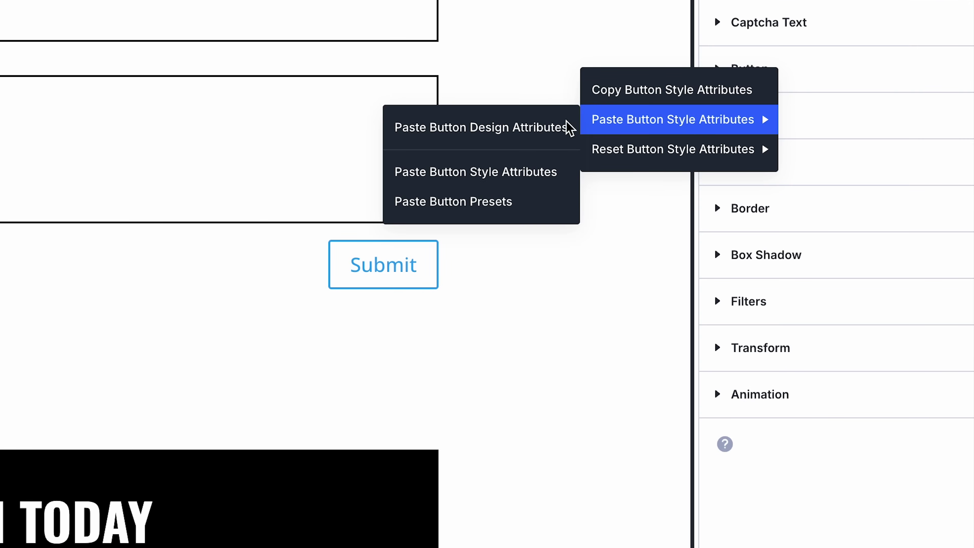
left_click(568, 129)
Change the Submit button's background colour to purple.
left_click(757, 73)
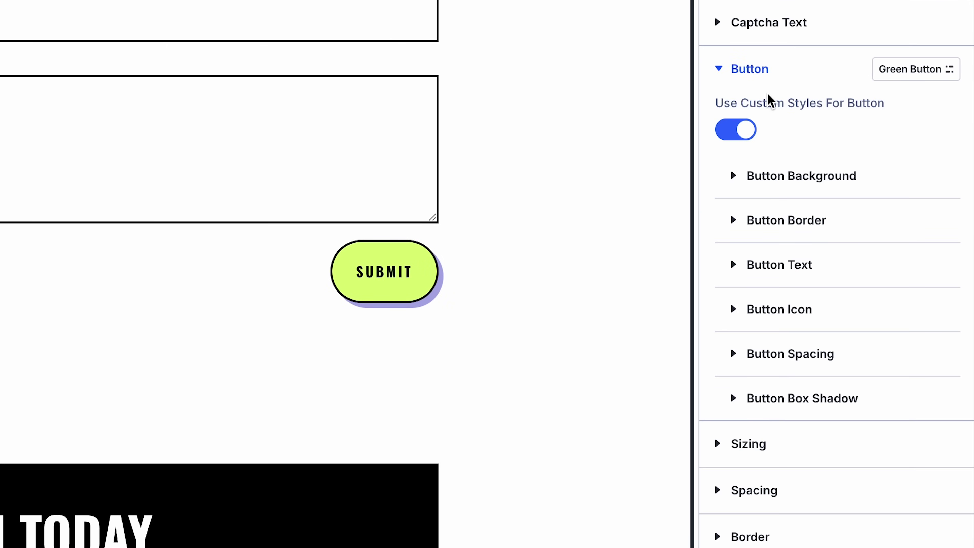
left_click(807, 176)
left_click(917, 480)
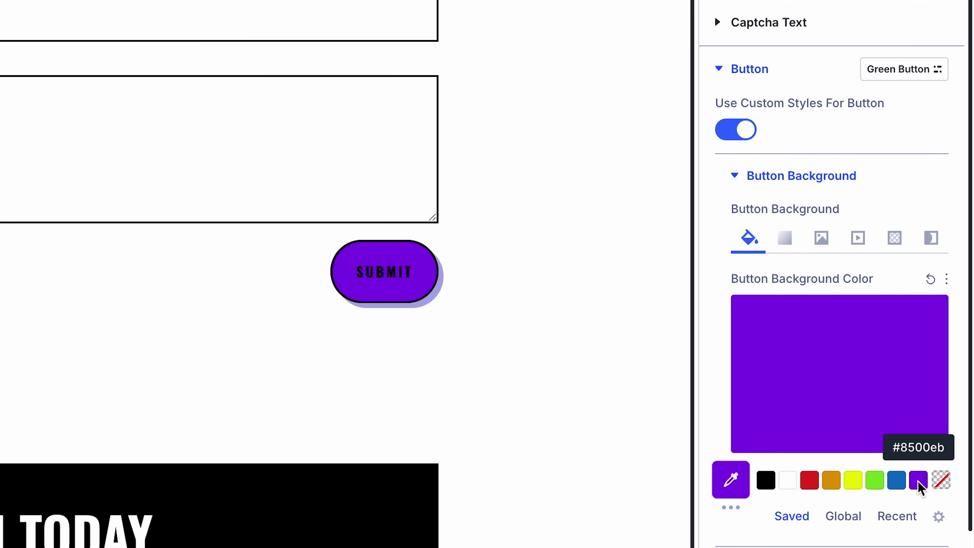
Reset all Submit button style changes and then reset its button preset.
right_click(787, 69)
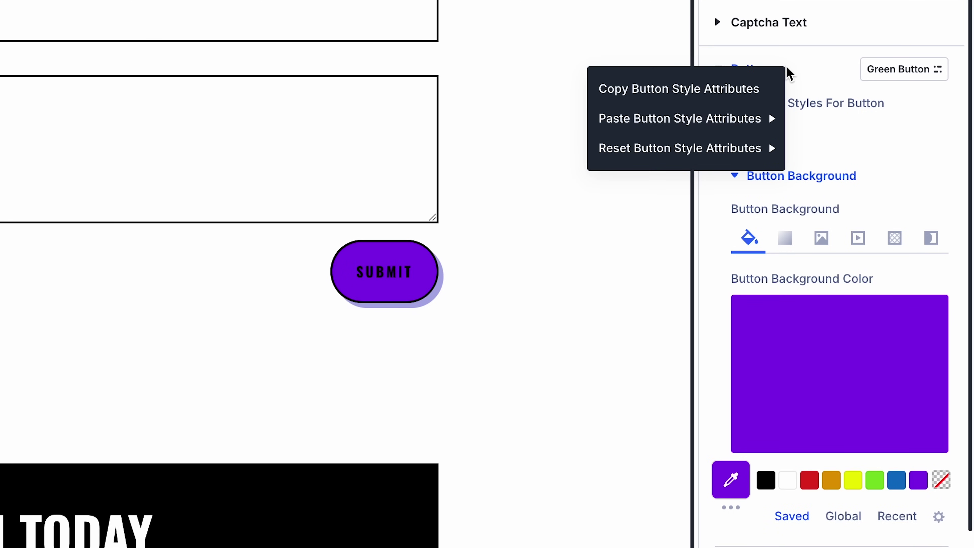
mouse_move(675, 146)
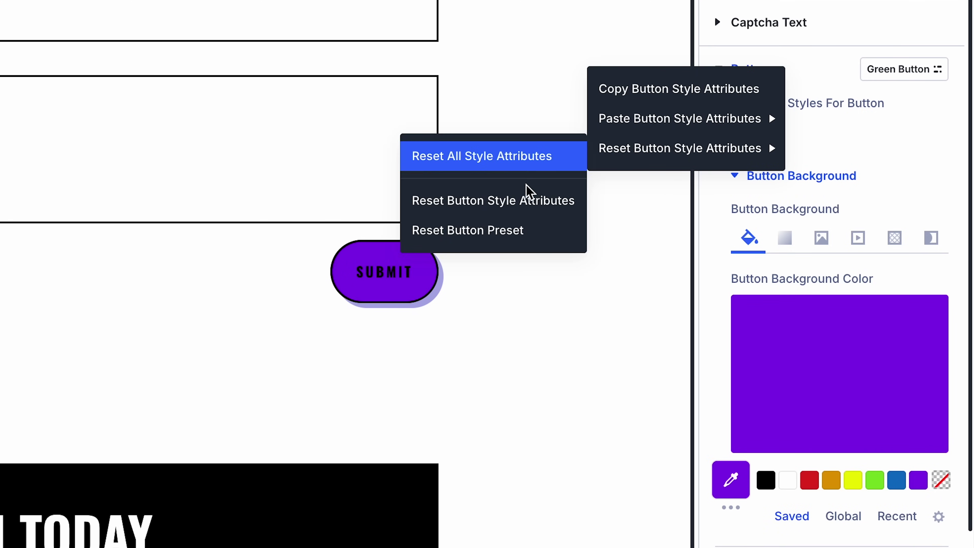
left_click(521, 201)
right_click(791, 69)
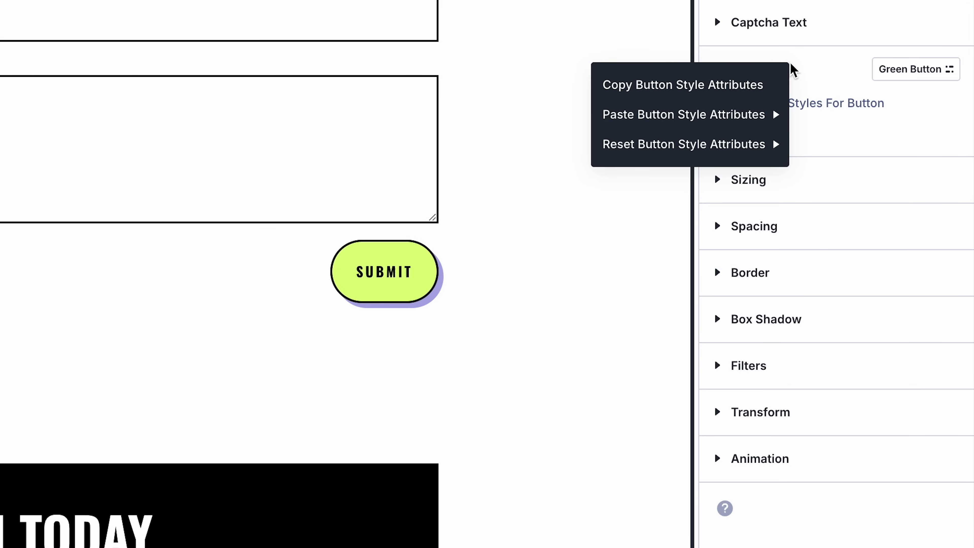
mouse_move(678, 144)
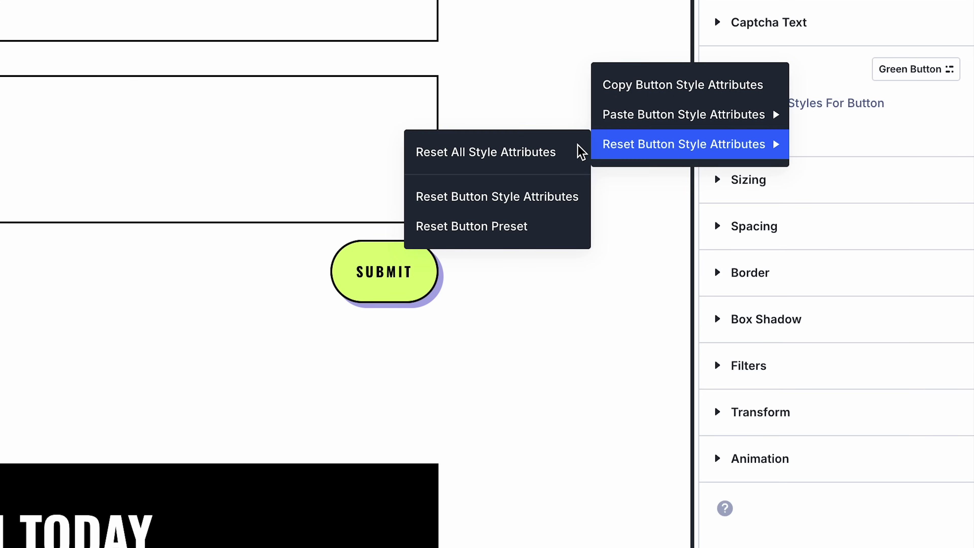
left_click(509, 231)
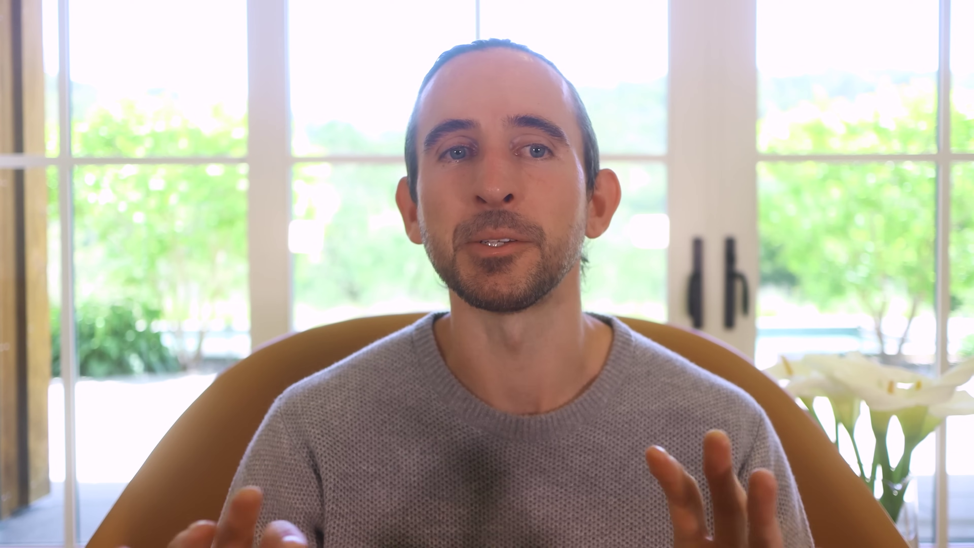